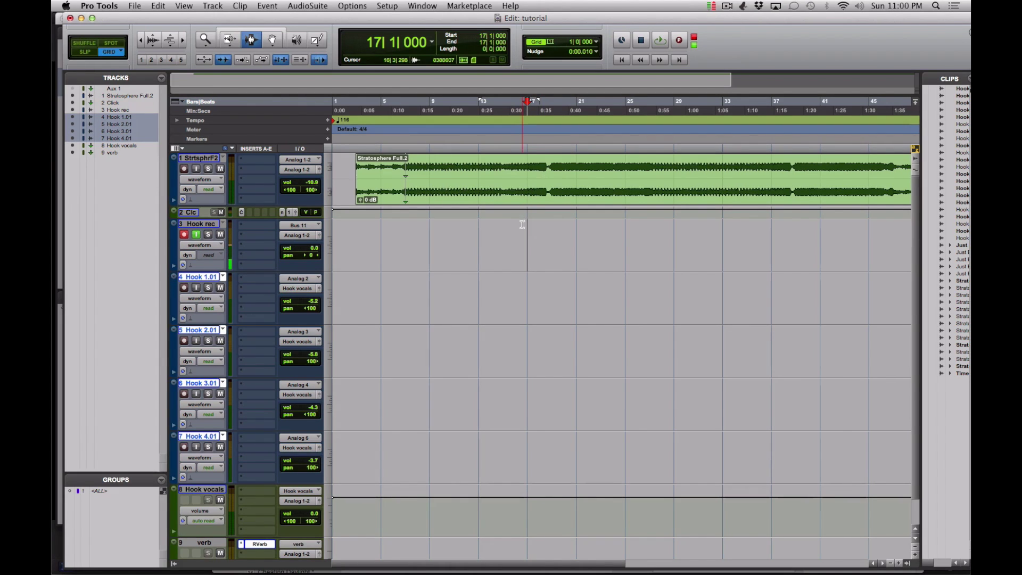
Set the playback start on the Stratosphere clip at bar 17 and play the song.
{"action": "left_click", "coordinate": [523, 174]}
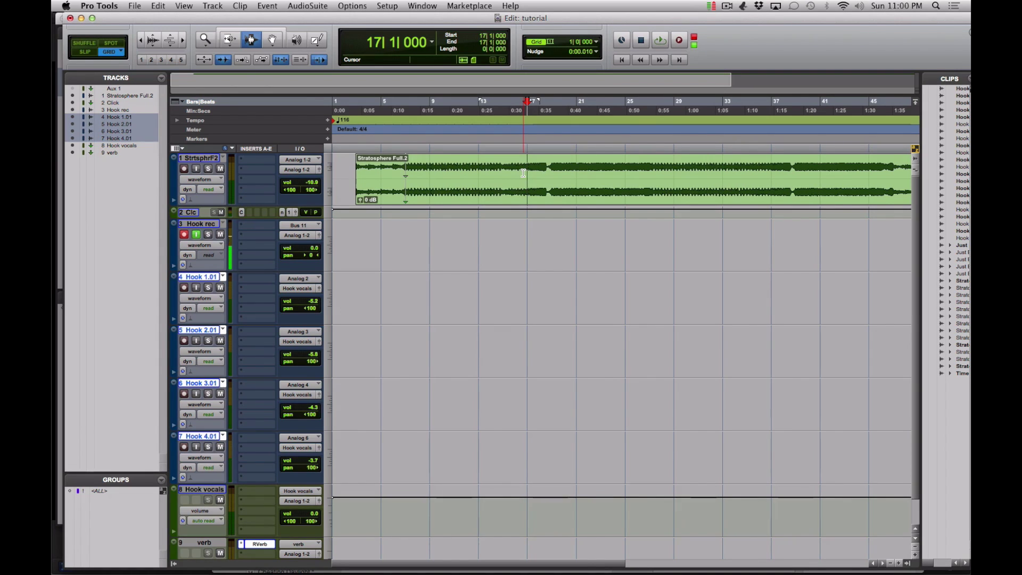
{"action": "key", "text": "space"}
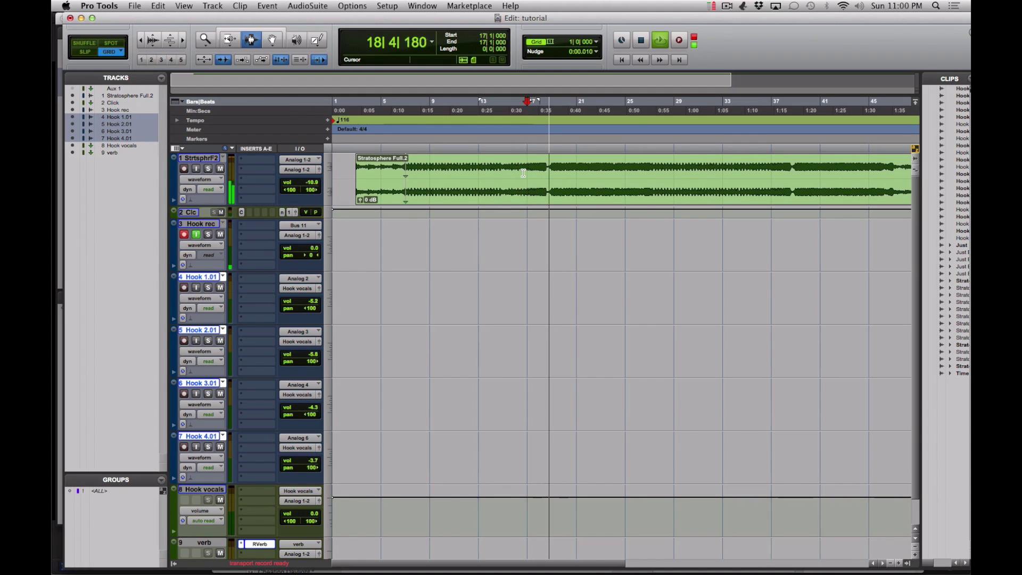
While the song plays, add a marker named 'hook 1' at bar 17, then stop playback.
{"action": "key", "text": "KP_Enter"}
{"action": "type", "text": "hook "}
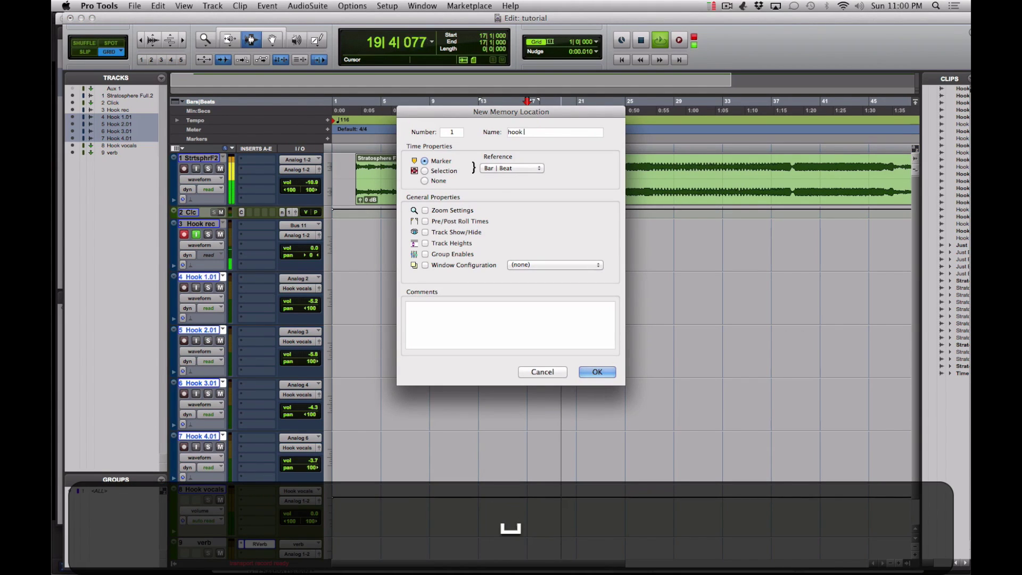
{"action": "type", "text": "1"}
{"action": "key", "text": "Return"}
{"action": "key", "text": "space"}
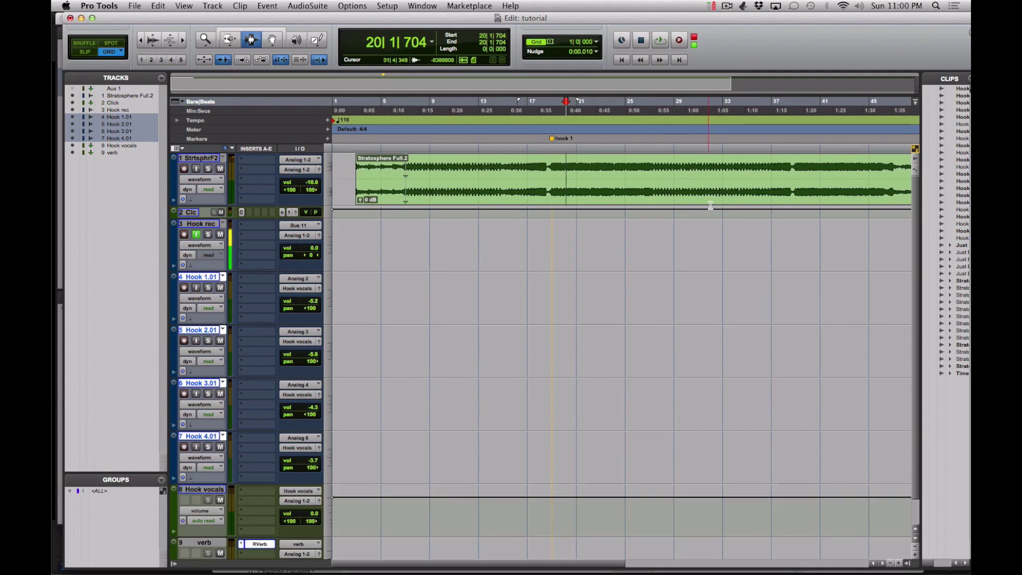
Play from bar 38 and add a second marker named 'hook 2' near bar 39, then stop.
{"action": "left_click", "coordinate": [784, 165]}
{"action": "key", "text": "space"}
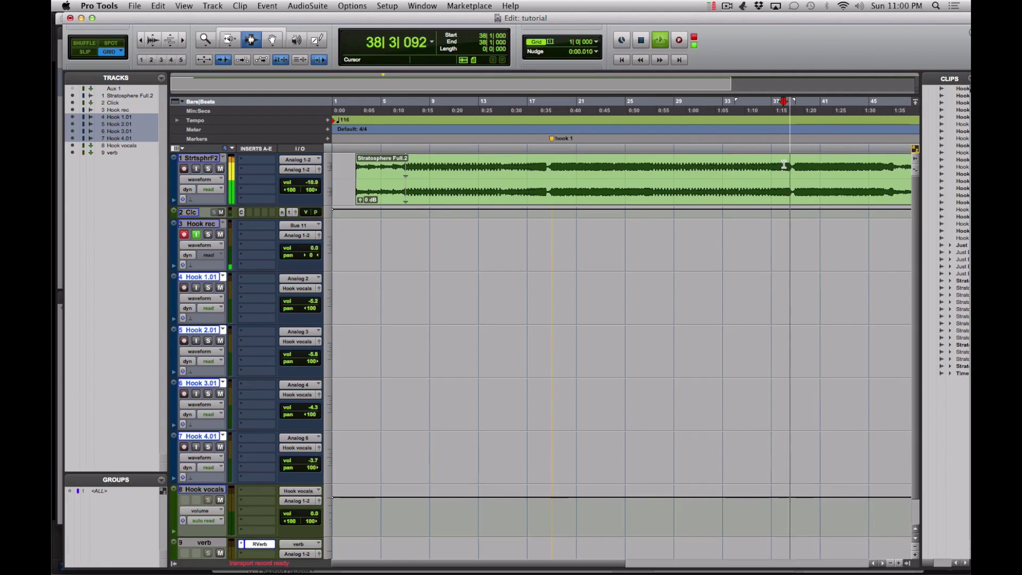
{"action": "key", "text": "KP_Enter"}
{"action": "type", "text": "hoo"}
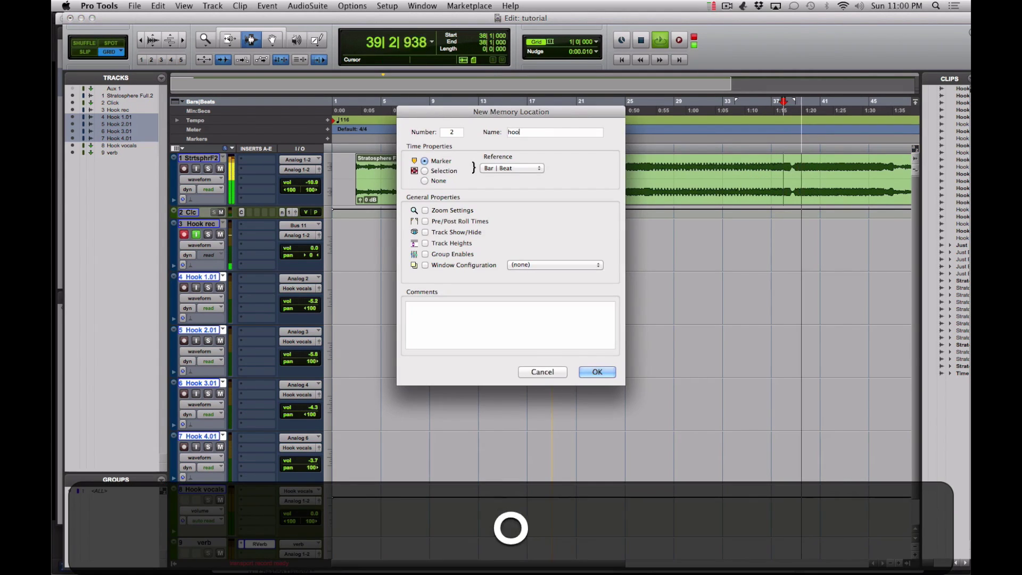
{"action": "type", "text": "k 2"}
{"action": "key", "text": "Return"}
{"action": "key", "text": "space"}
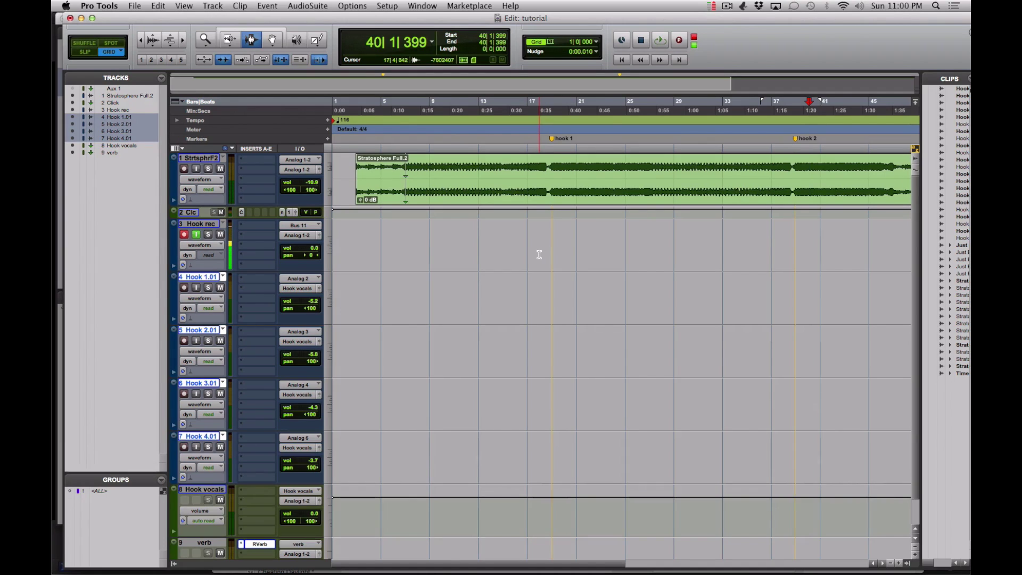
Switch the edit mode to Relative Grid with F4.
{"action": "key", "text": "F4"}
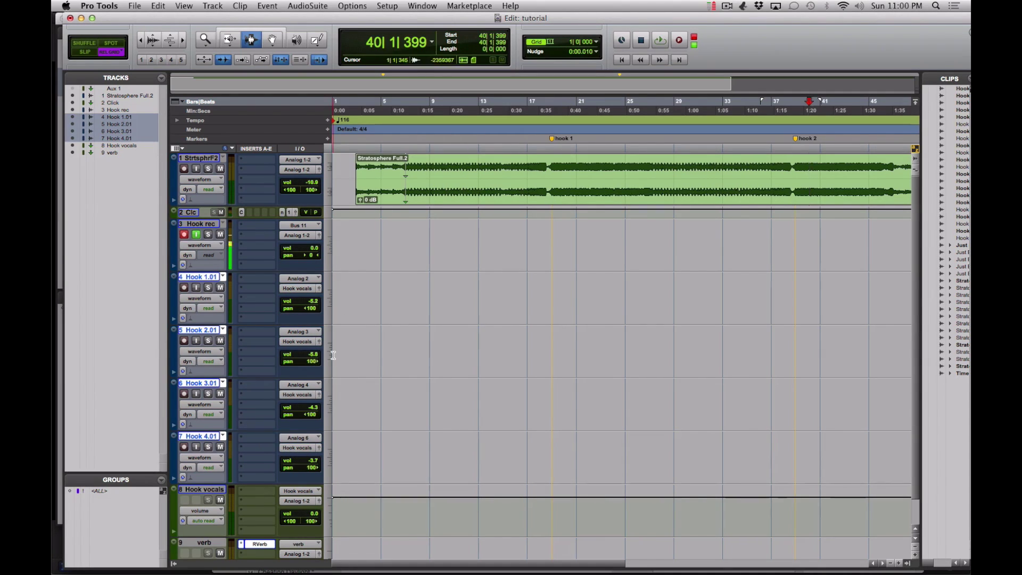
From bar 19, set a 2-bar pre-roll and start recording a vocal take on Hook rec.
{"action": "left_click", "coordinate": [550, 238]}
{"action": "key", "text": "ctrl+bracketright"}
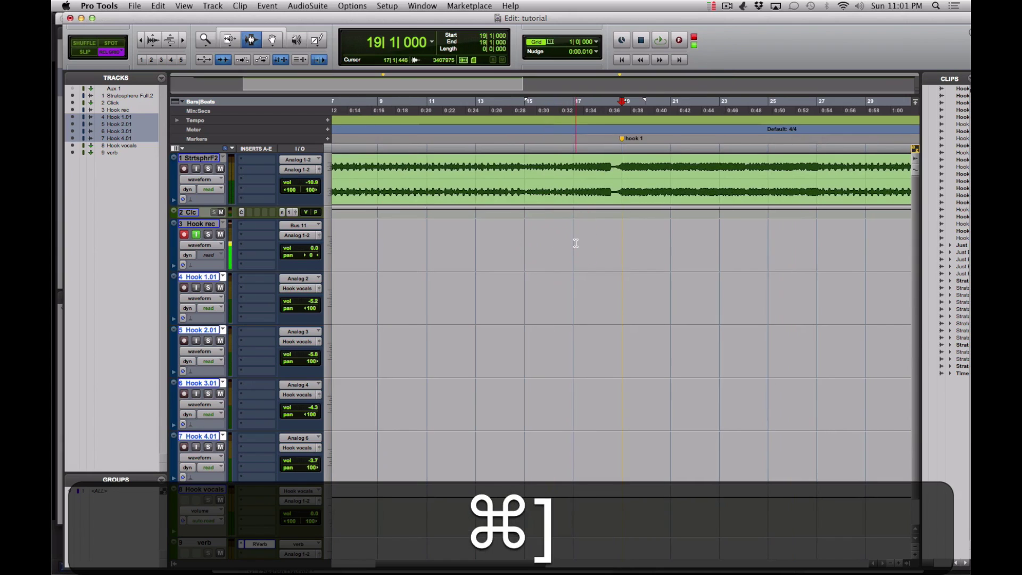
{"action": "key", "text": "ctrl+1"}
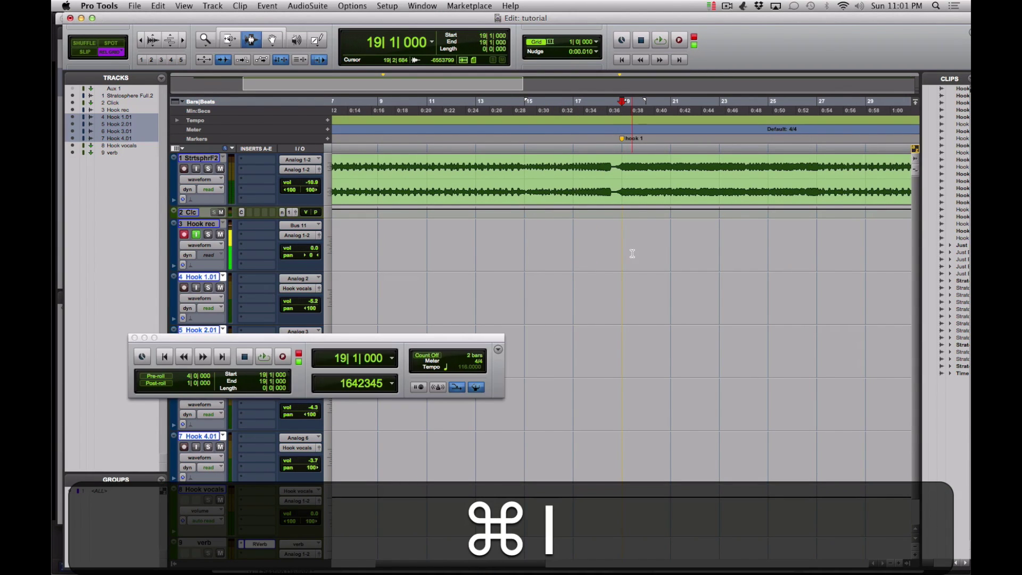
{"action": "left_click", "coordinate": [160, 377]}
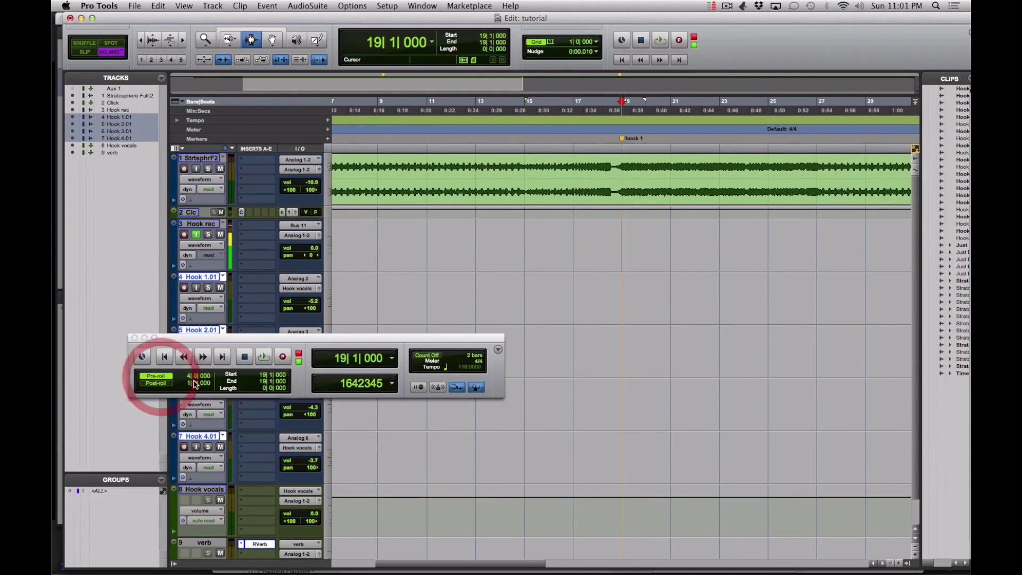
{"action": "type", "text": "2"}
{"action": "key", "text": "Return"}
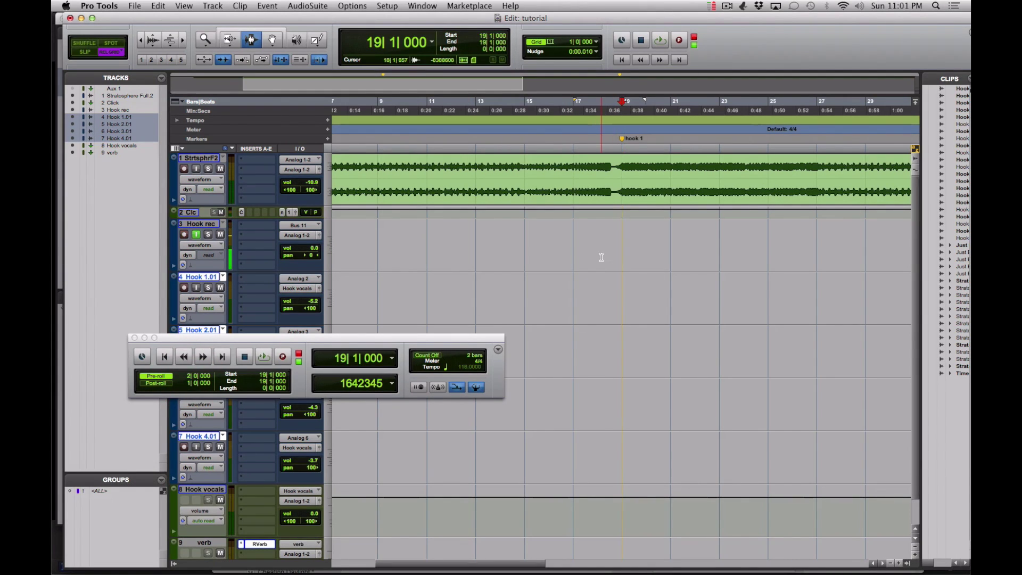
{"action": "key", "text": "super+space"}
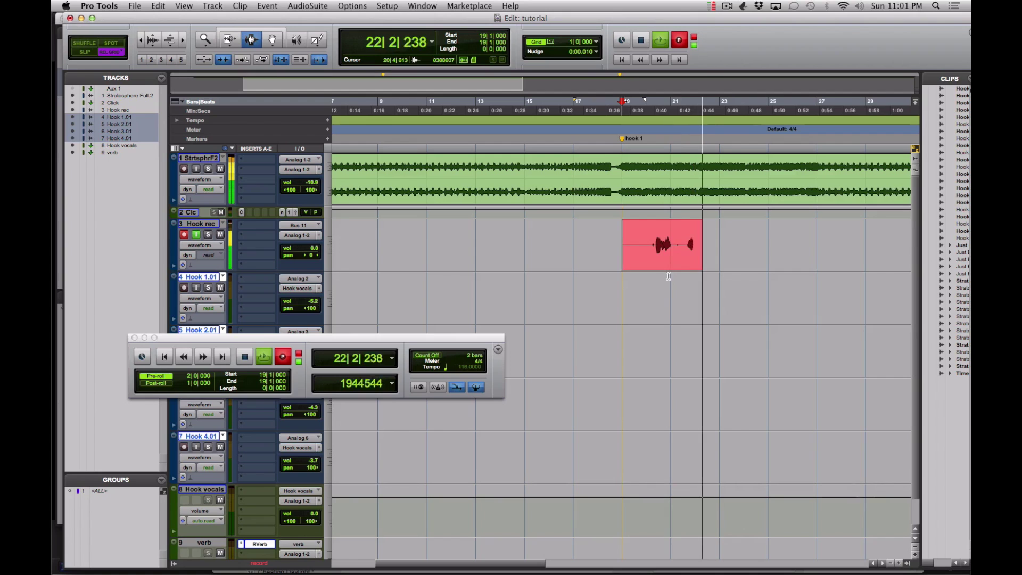
Stop recording and select the new Hook rec_13-01 clip spanning bars 19–22.
{"action": "key", "text": "space"}
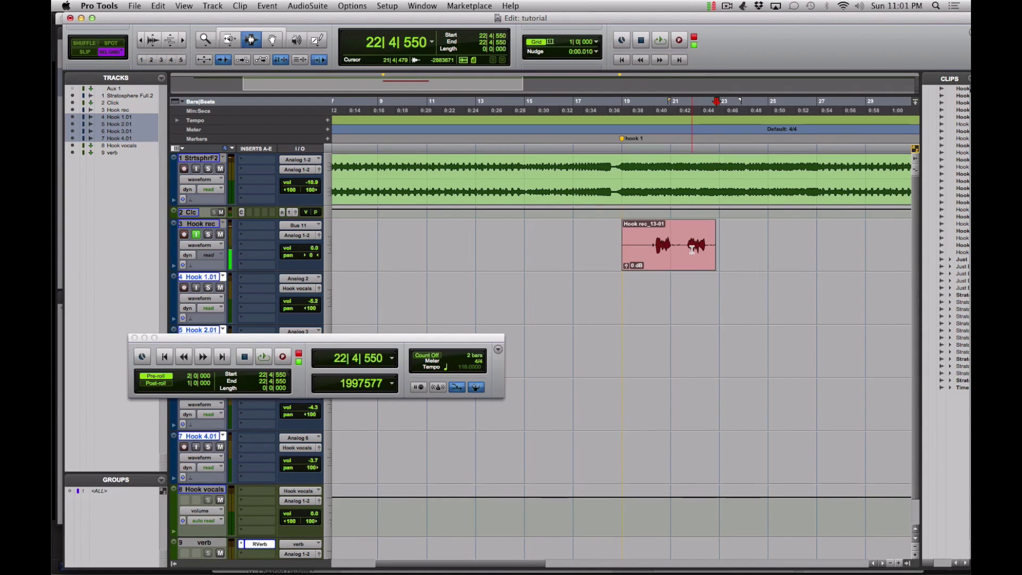
{"action": "double_click", "coordinate": [692, 250]}
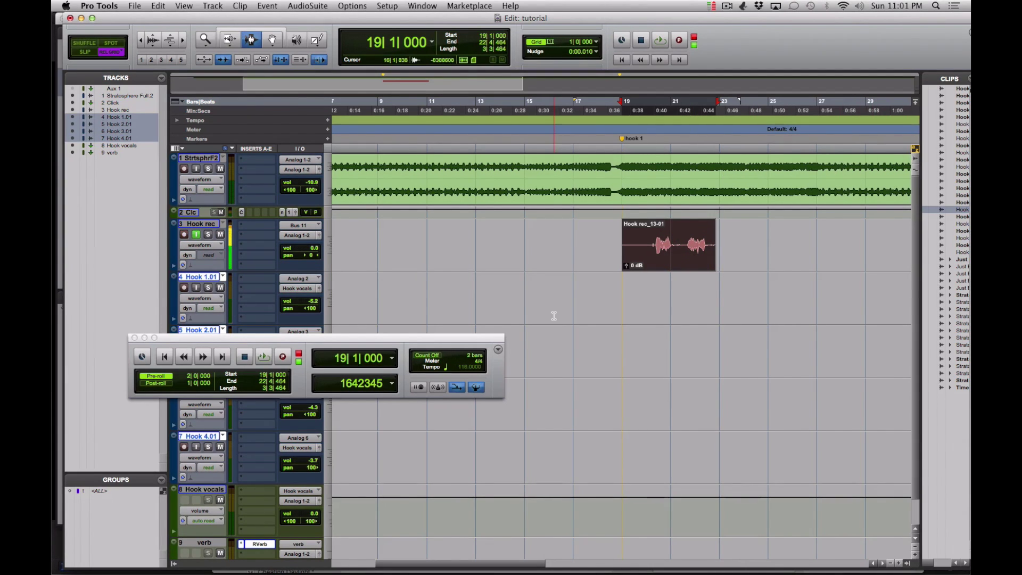
Move the Hook rec_13-01 take from the Hook rec track onto Hook 1.01.
{"action": "key", "text": "x"}
{"action": "key", "text": "semicolon"}
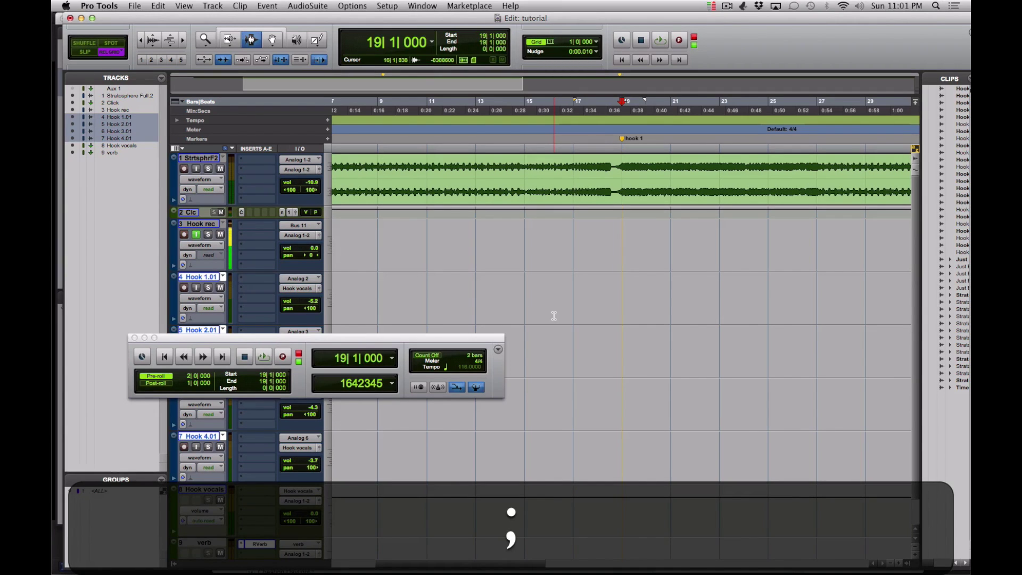
{"action": "key", "text": "v"}
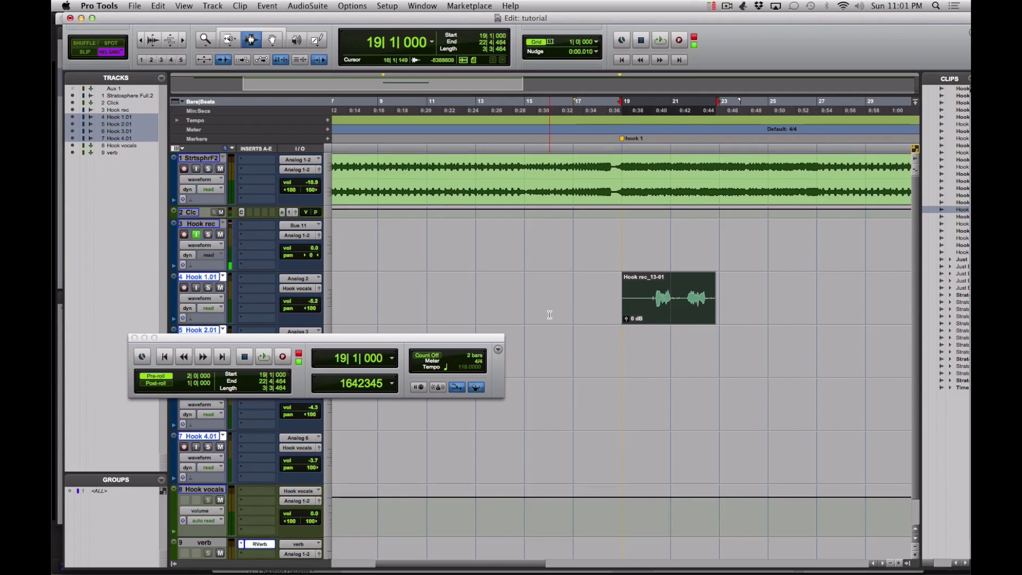
Record a second take, Hook rec_14-01, and move it onto the Hook 2.01 track.
{"action": "key", "text": "super"}
{"action": "key", "text": "super+space"}
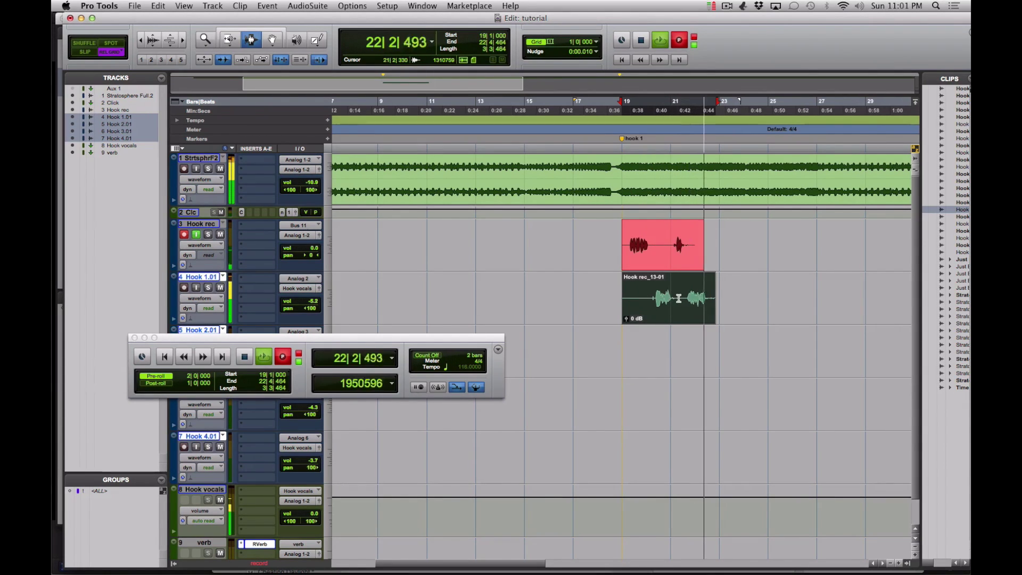
{"action": "key", "text": "space"}
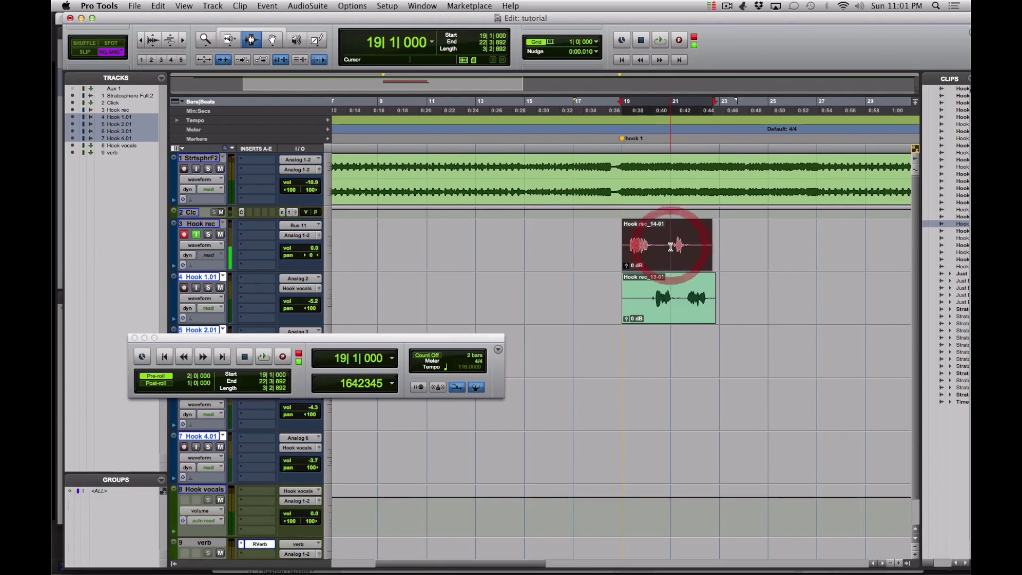
{"action": "key", "text": "x"}
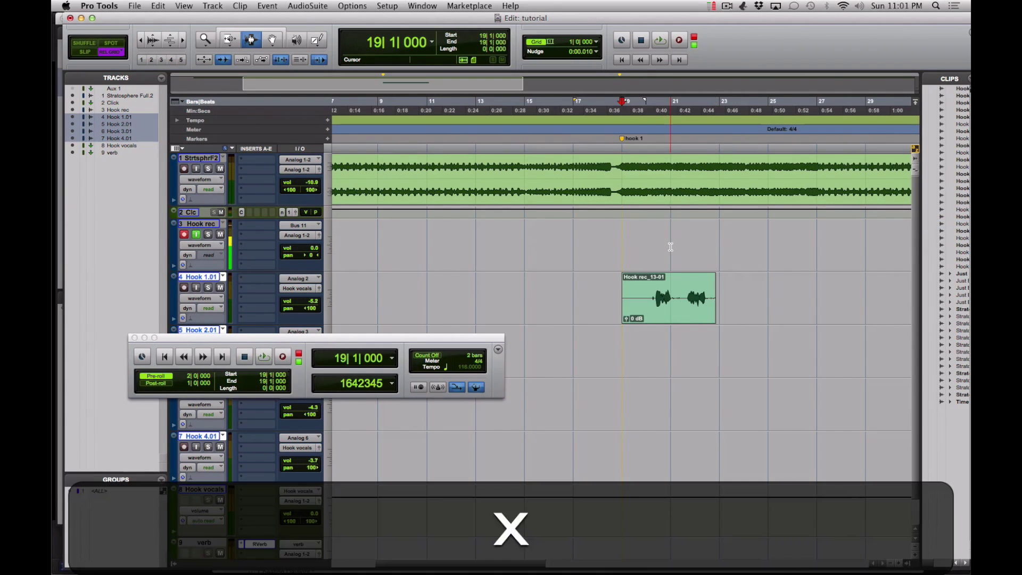
{"action": "key", "text": "semicolon"}
{"action": "key", "text": "v"}
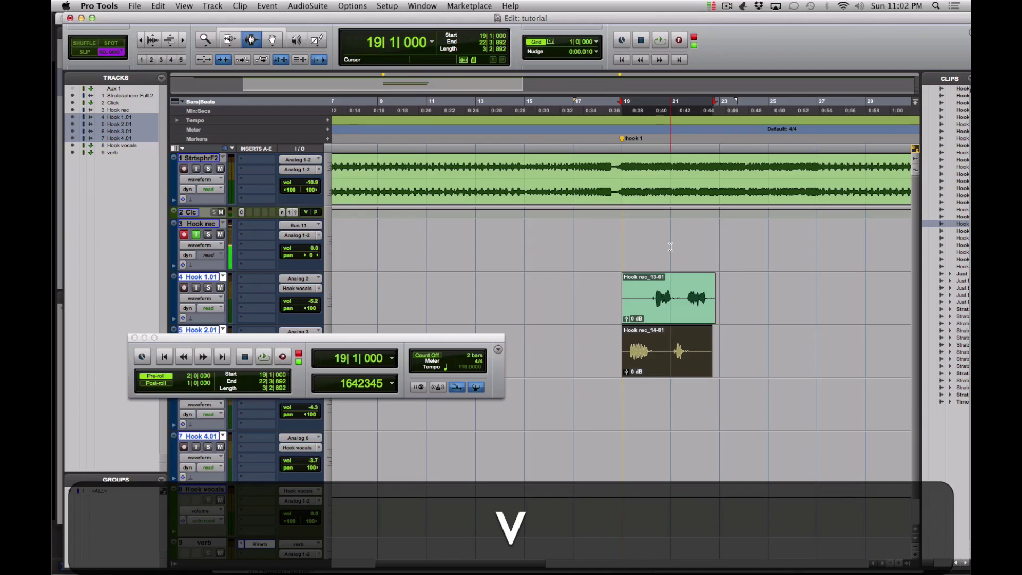
Switch all four Hook tracks to their Hook 1–4 playlists and return to Grid mode.
{"action": "left_click_drag", "start_coordinate": [135, 337], "coordinate": [158, 512]}
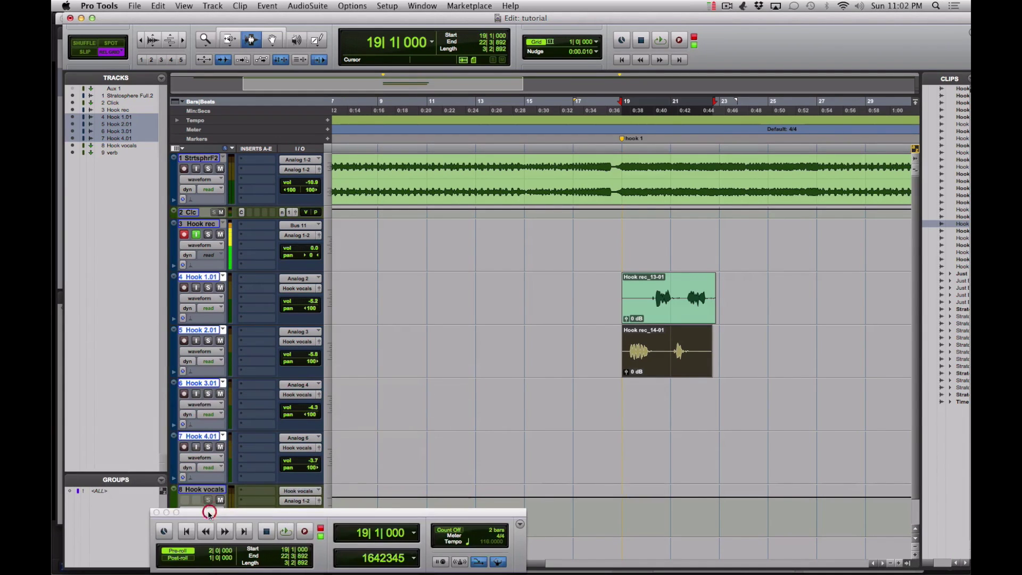
{"action": "left_click", "coordinate": [223, 277], "text": "alt+shift"}
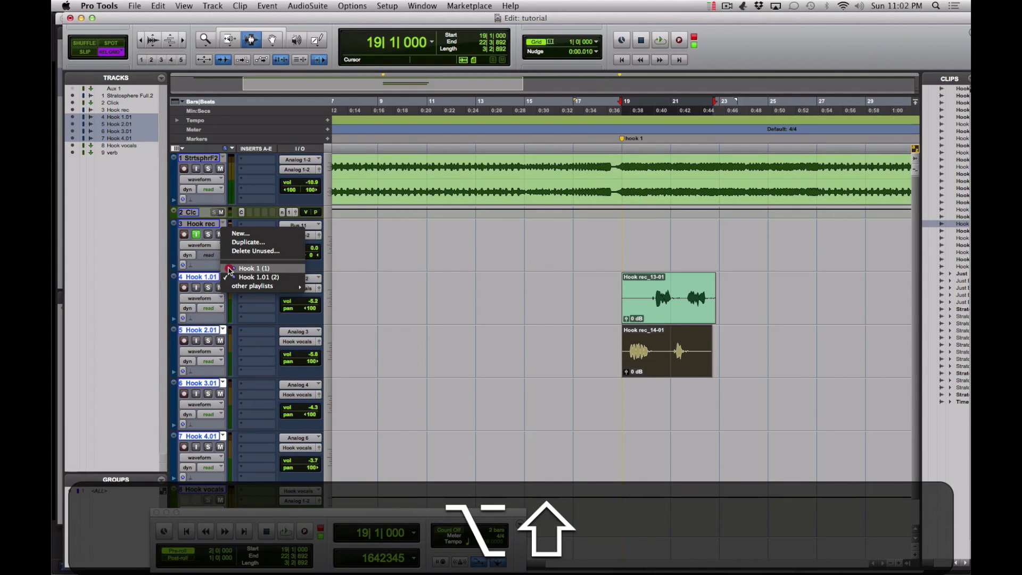
{"action": "left_click", "coordinate": [229, 268], "text": "alt+shift"}
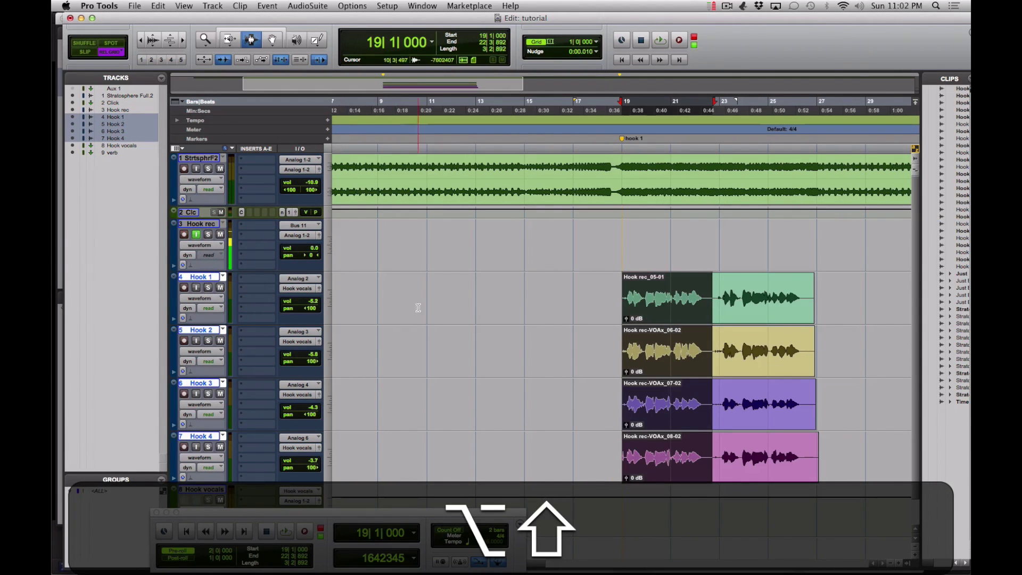
{"action": "key", "text": "F4"}
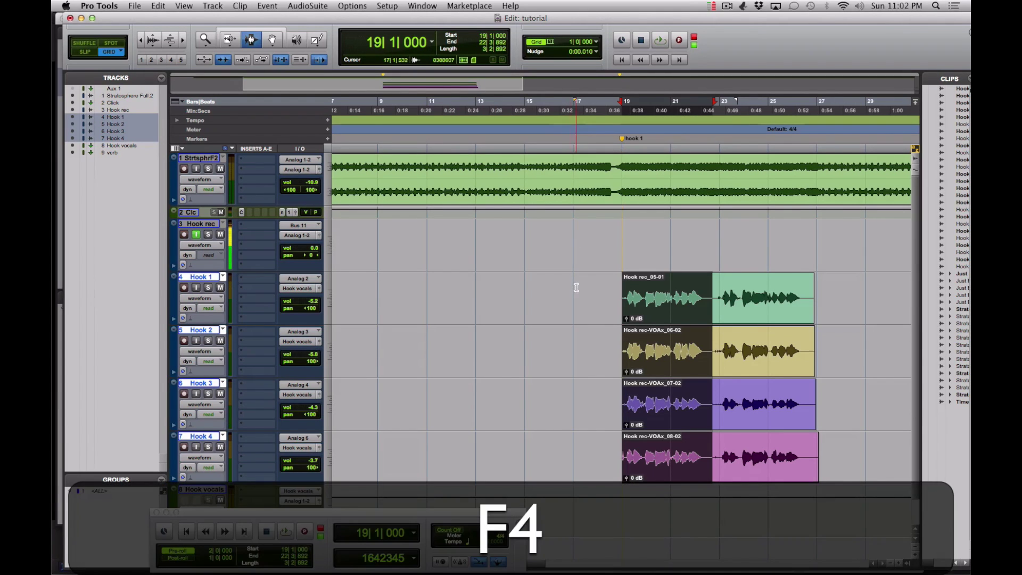
{"action": "key", "text": "super"}
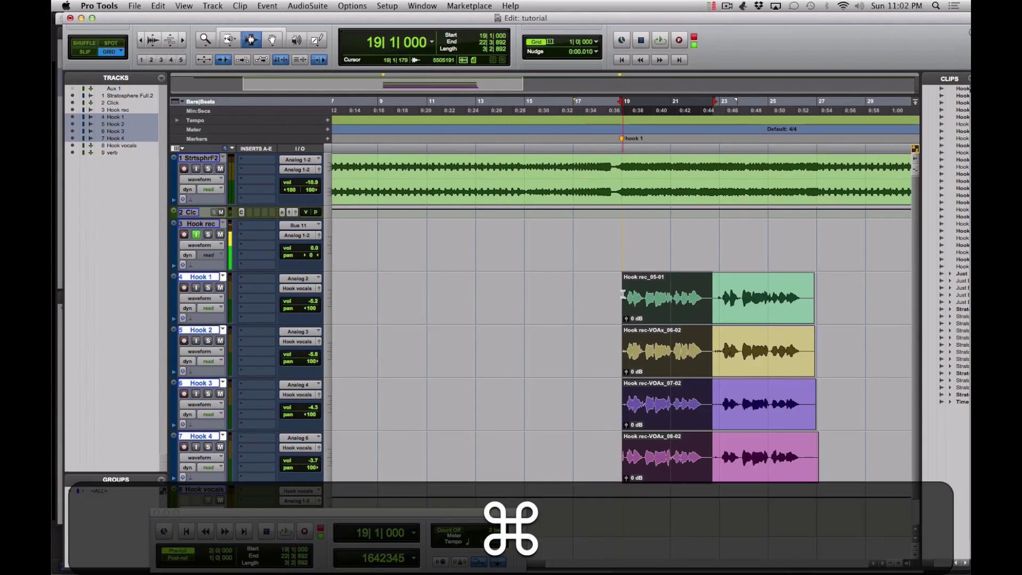
Select bars 19–39 across Hook 1–4 and duplicate them so the copy starts at bar 39.
{"action": "key", "text": "super+bracketleft"}
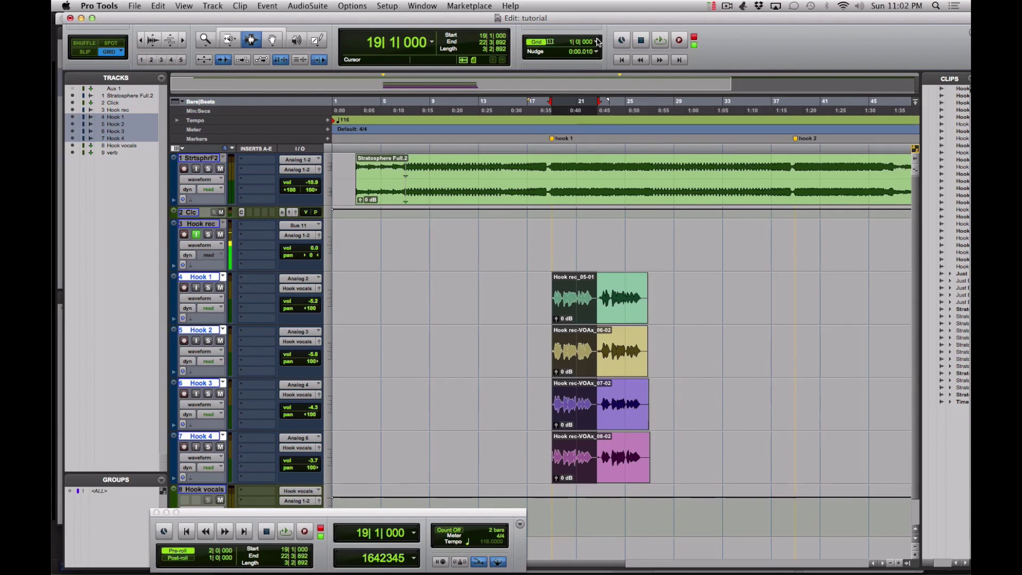
{"action": "left_click", "coordinate": [551, 284]}
{"action": "left_click_drag", "start_coordinate": [551, 286], "coordinate": [793, 446]}
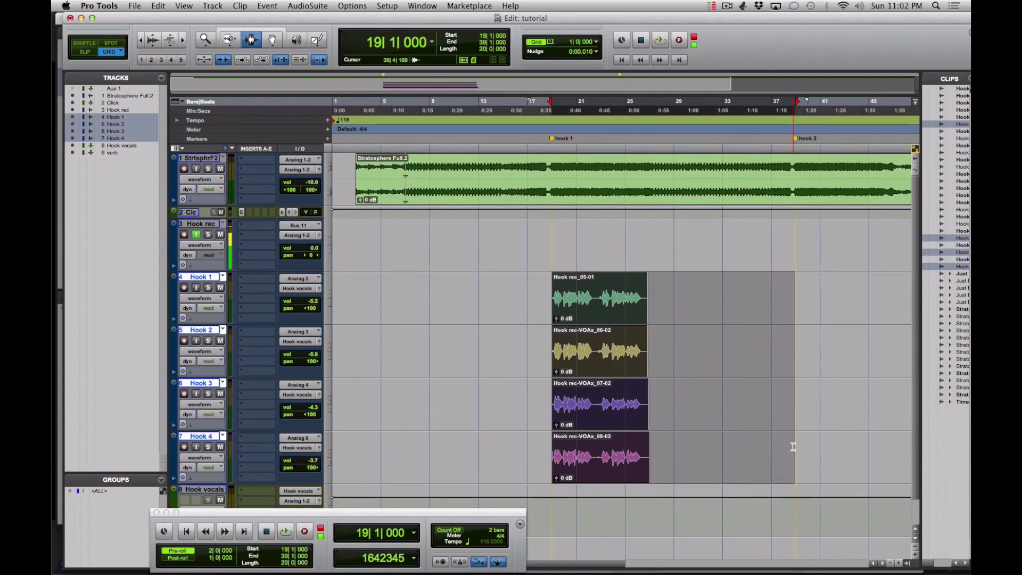
{"action": "key", "text": "super+d"}
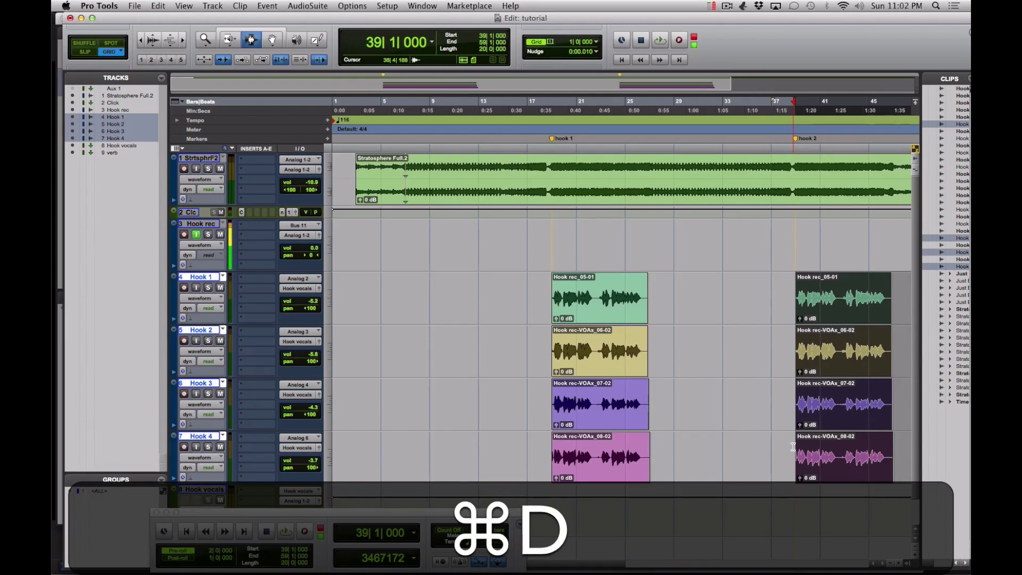
{"action": "key", "text": "super+bracketleft"}
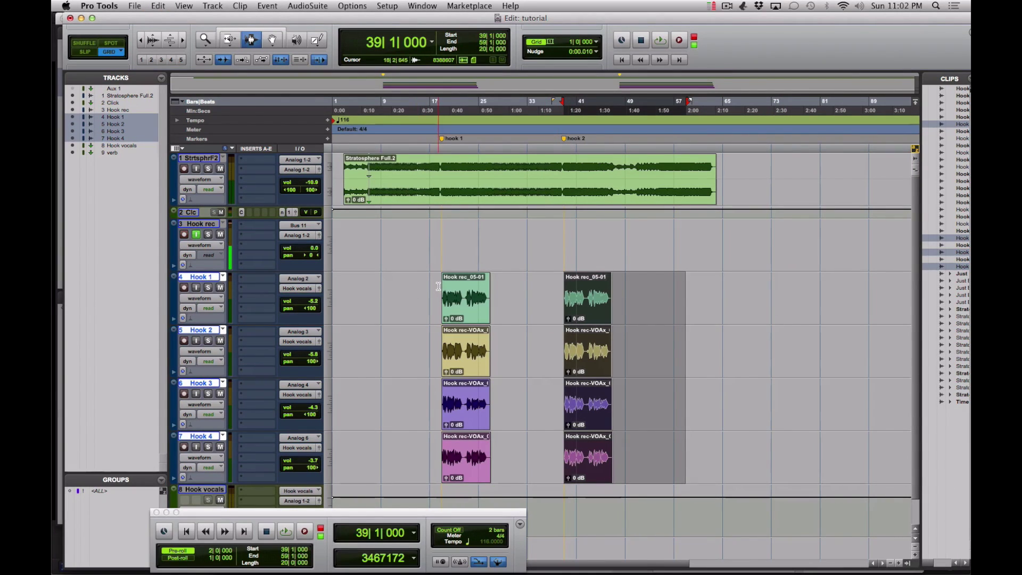
{"action": "left_click", "coordinate": [561, 290]}
{"action": "key", "text": "space"}
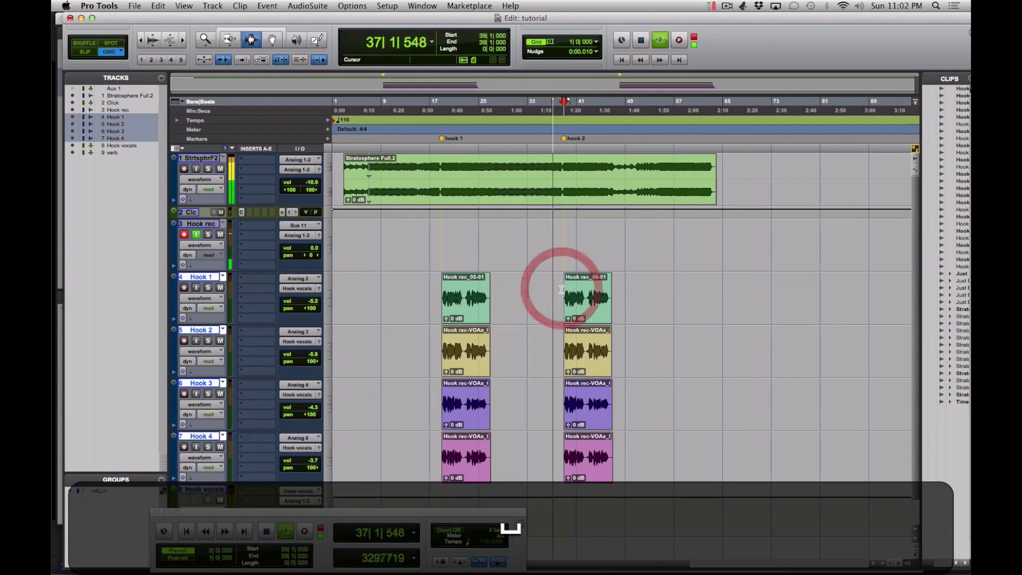
{"action": "key", "text": "super+bracketright"}
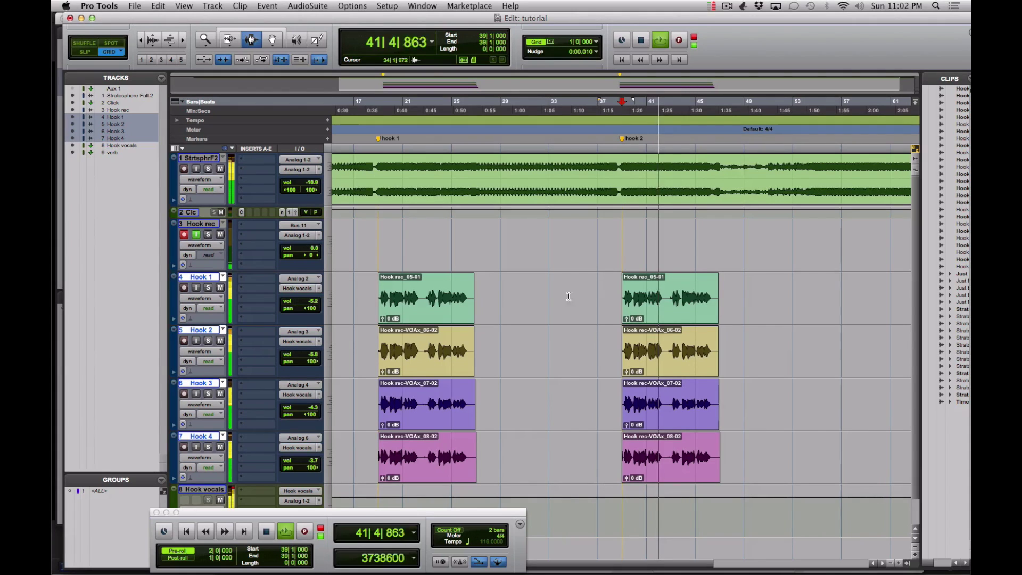
{"action": "key", "text": "space"}
{"action": "key", "text": "super+bracketleft"}
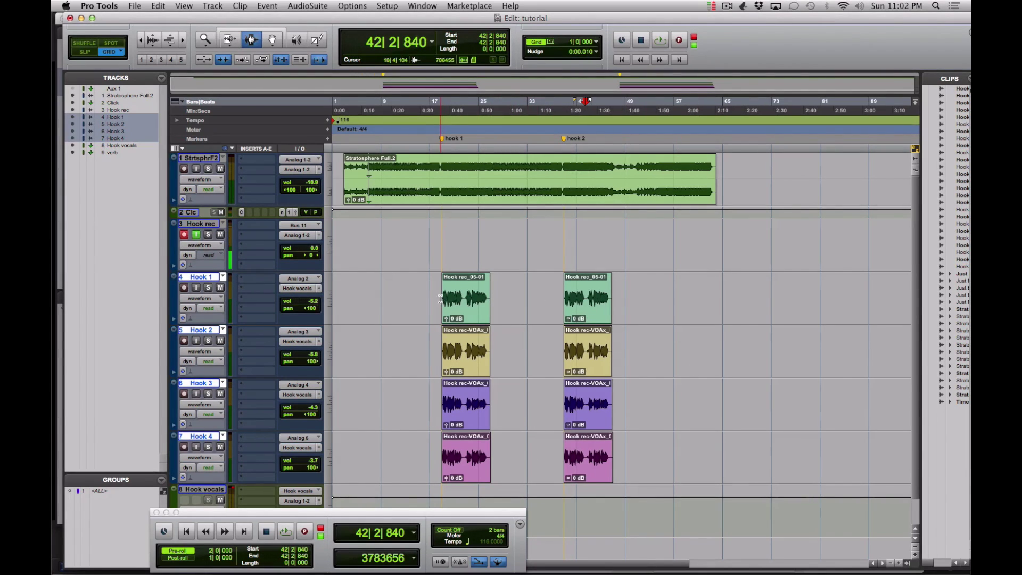
Group the first four stacked hook clips as Group-01 and Option-drag a copy to bar 39.
{"action": "left_click_drag", "start_coordinate": [442, 295], "coordinate": [492, 442]}
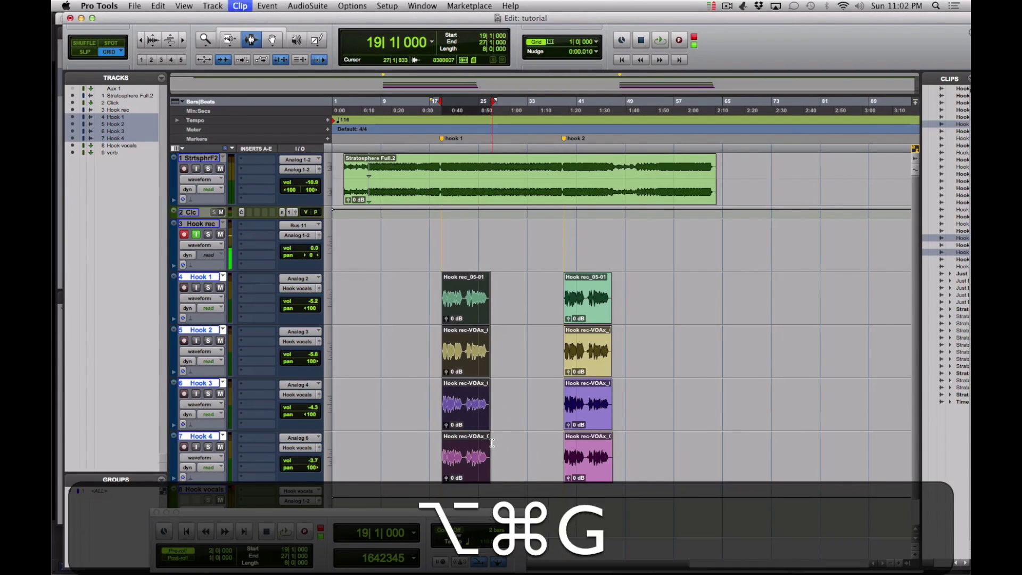
{"action": "key", "text": "alt+super+g"}
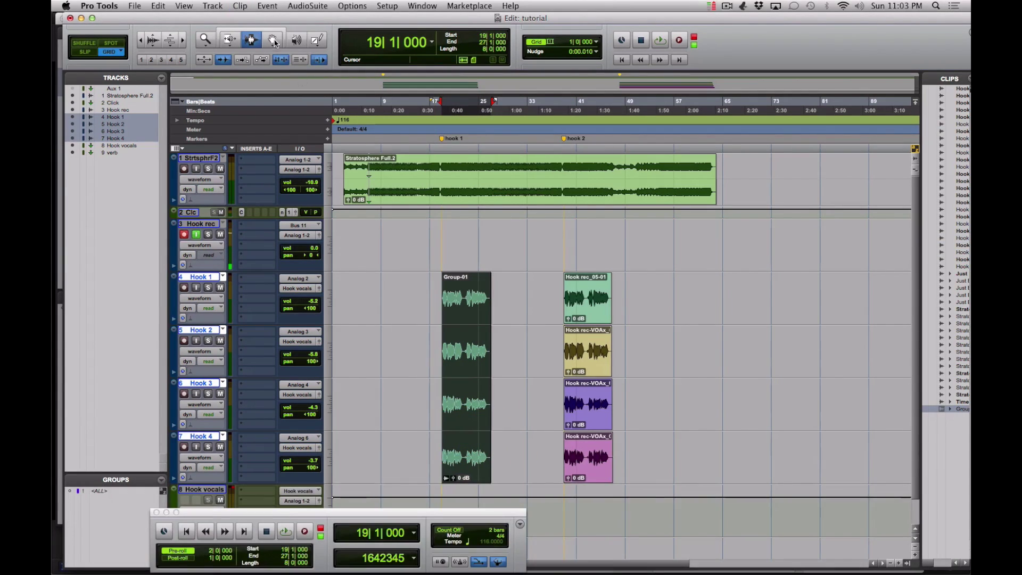
{"action": "left_click", "coordinate": [273, 41]}
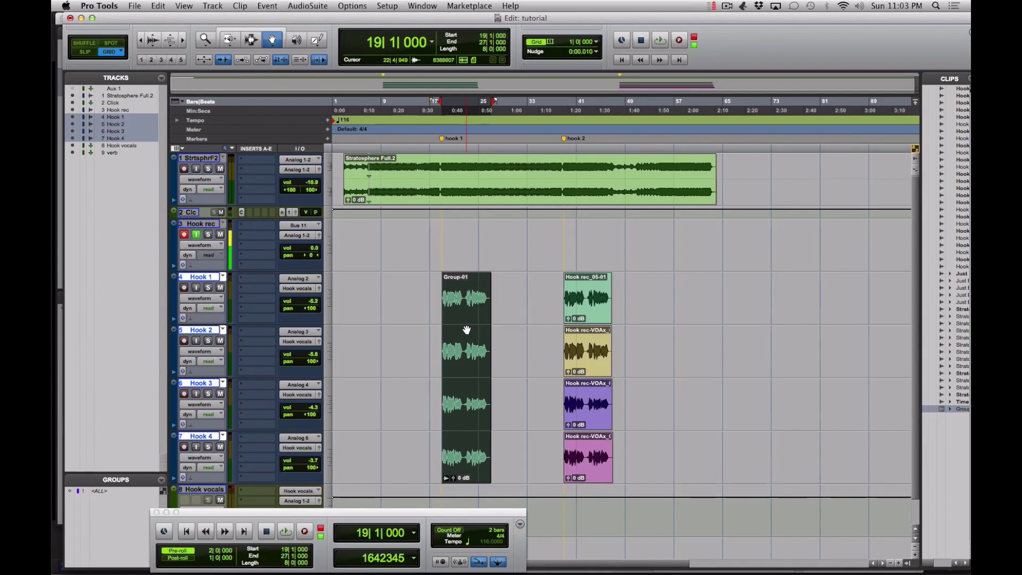
{"action": "key", "text": "alt"}
{"action": "left_click_drag", "start_coordinate": [461, 326], "coordinate": [582, 320]}
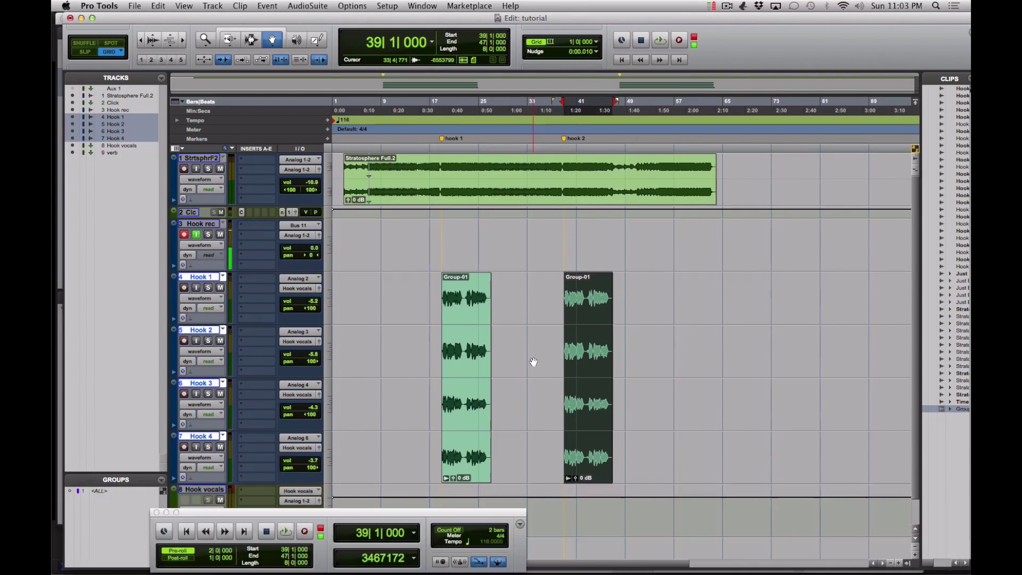